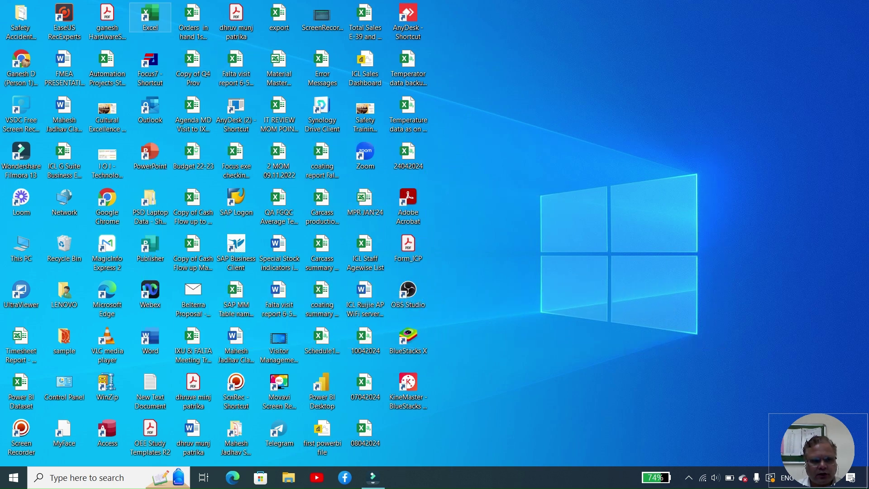
Step: Start Excel and create a blank workbook
{"action": "left_click", "coordinate": [150, 17]}
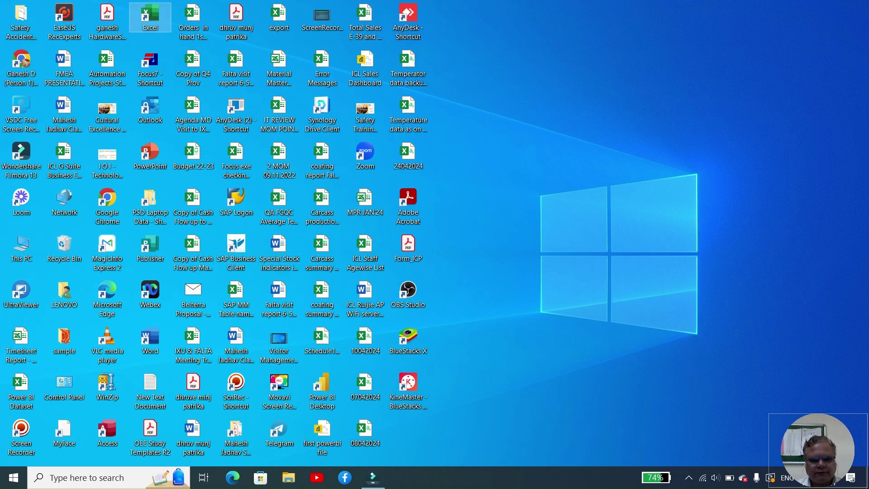
{"action": "key", "text": "Return"}
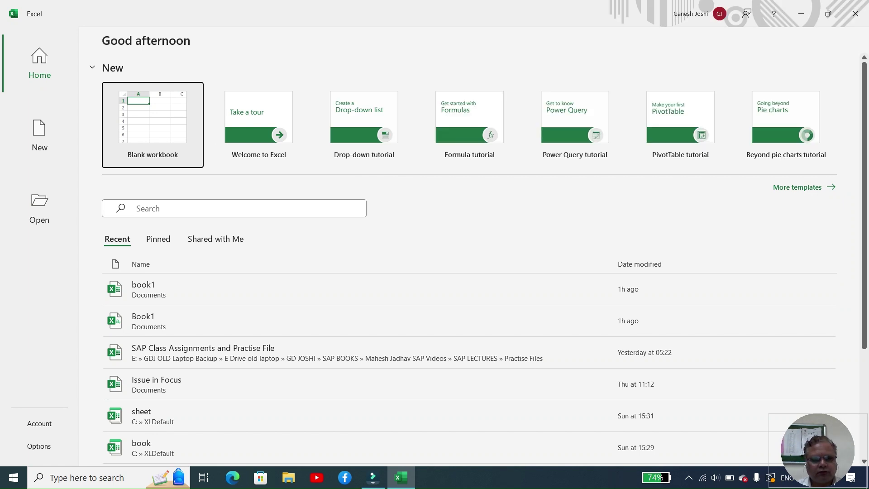
{"action": "left_click", "coordinate": [178, 113]}
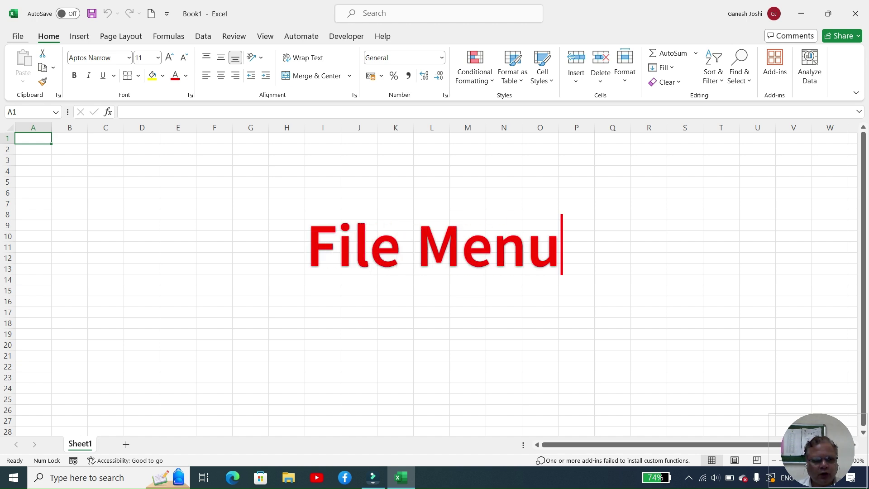
Step: Make sure the Developer tab is enabled among the main tabs in the ribbon customization options and apply the settings
{"action": "key", "text": "alt+f"}
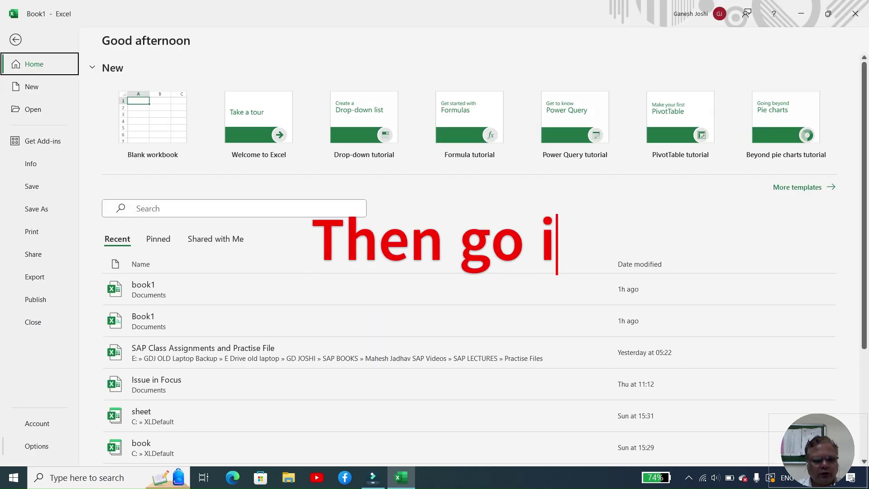
{"action": "key", "text": "t"}
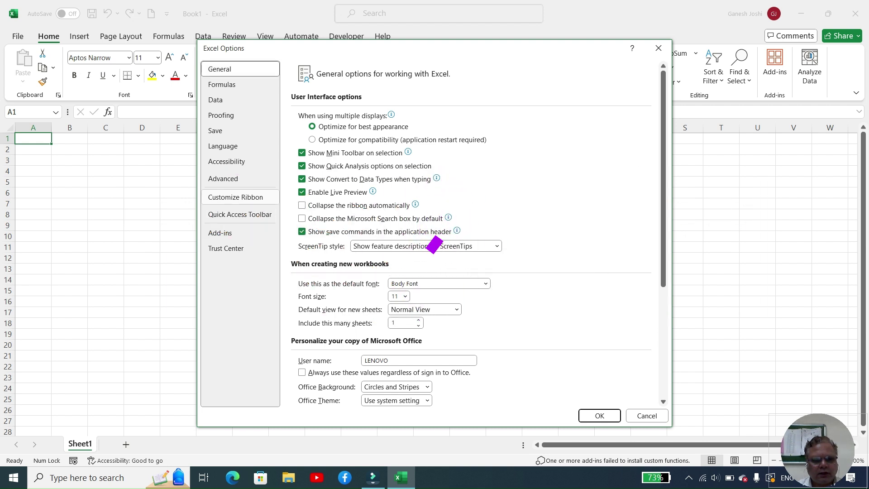
{"action": "left_click", "coordinate": [235, 197]}
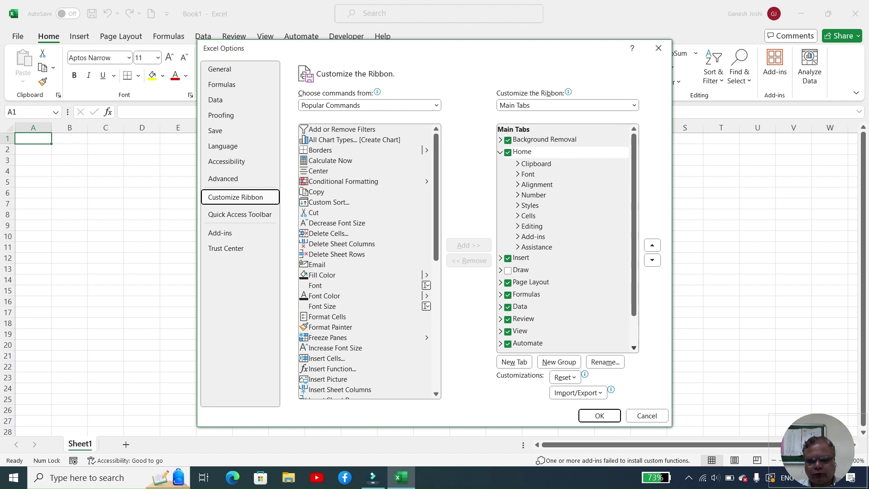
{"action": "scroll", "coordinate": [565, 239], "scroll_direction": "down", "scroll_amount": 3}
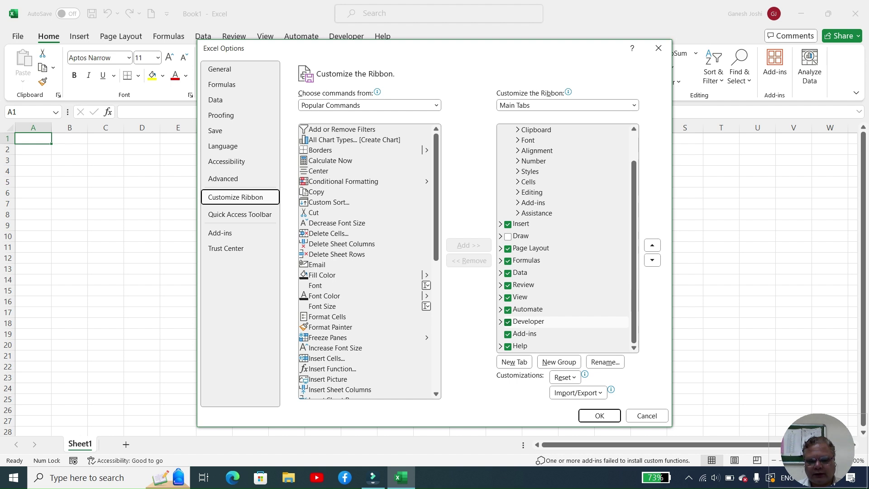
{"action": "left_click", "coordinate": [508, 322]}
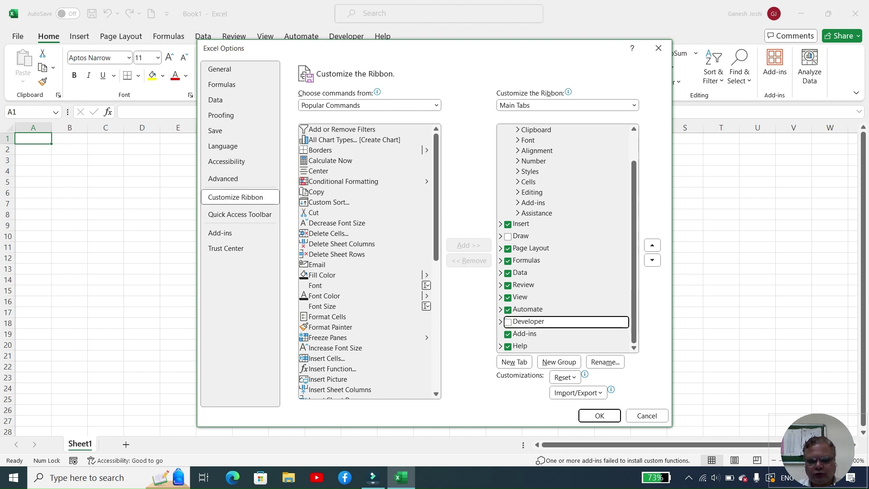
{"action": "key", "text": "space"}
{"action": "left_click", "coordinate": [596, 420]}
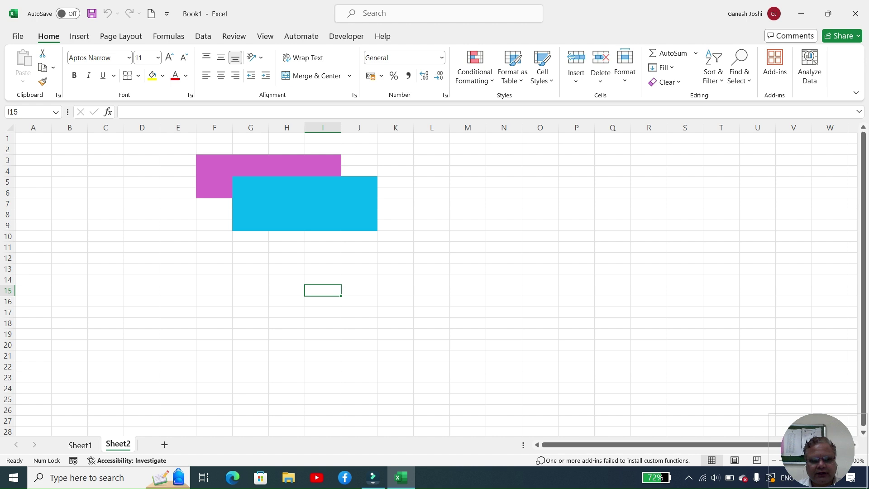
Step: Remove the fill colour from the coloured blocks within E2:K10 on Sheet2
{"action": "left_click", "coordinate": [178, 149]}
{"action": "left_click_drag", "start_coordinate": [178, 149], "coordinate": [395, 236]}
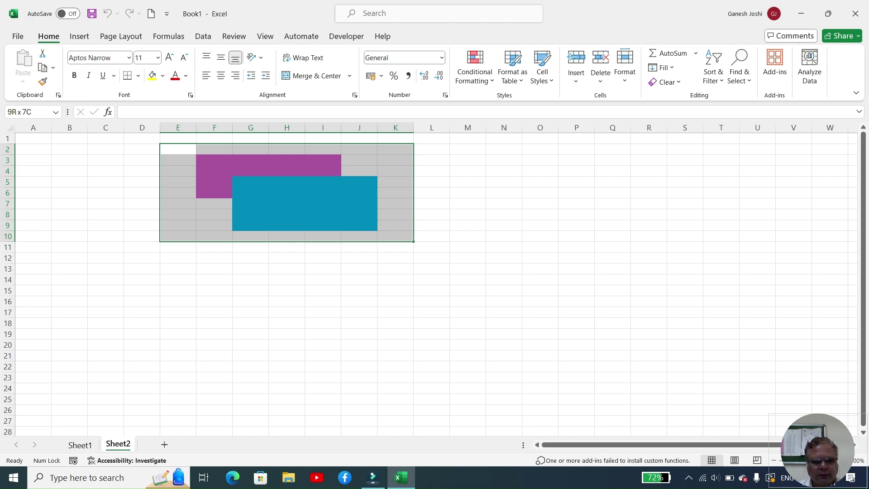
{"action": "left_click", "coordinate": [163, 75]}
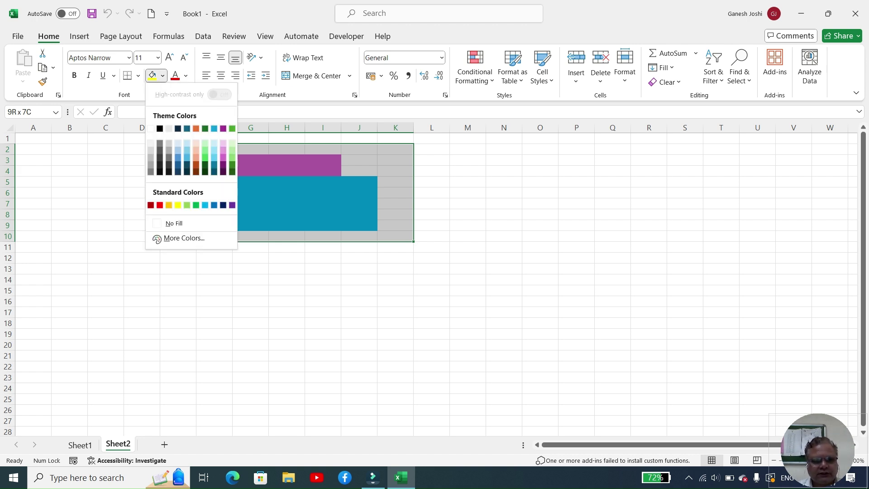
{"action": "left_click", "coordinate": [174, 223]}
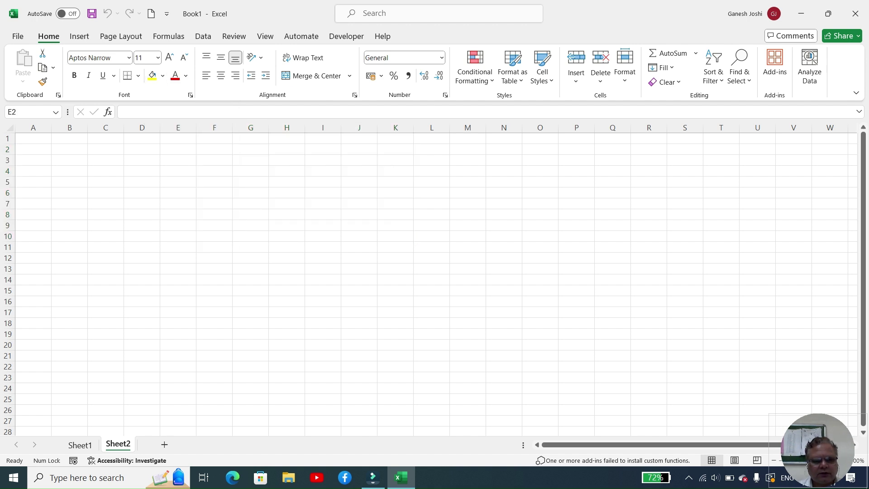
{"action": "left_click", "coordinate": [214, 203]}
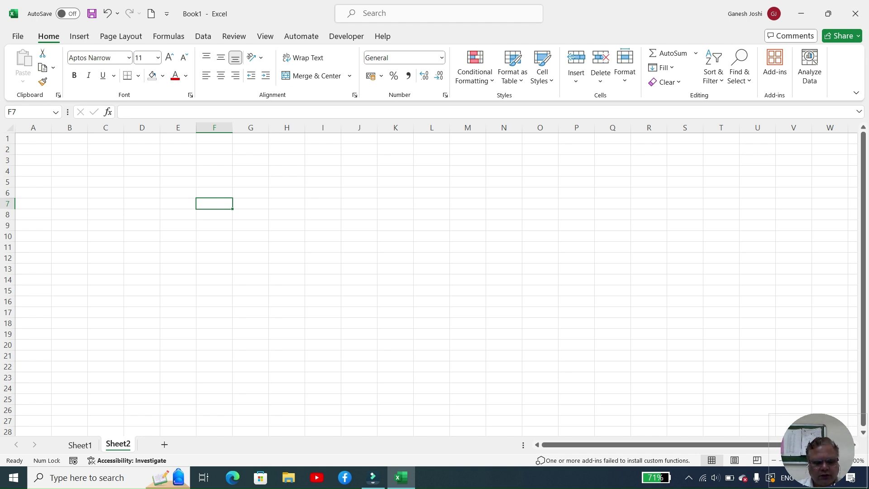
Step: Hide Sheet2 with the standard sheet hiding command and unhide it again
{"action": "right_click", "coordinate": [119, 444]}
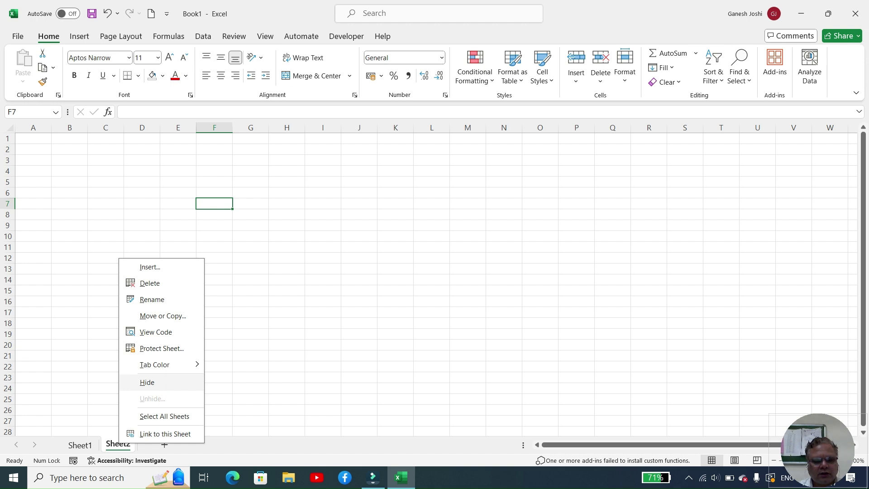
{"action": "left_click", "coordinate": [148, 382]}
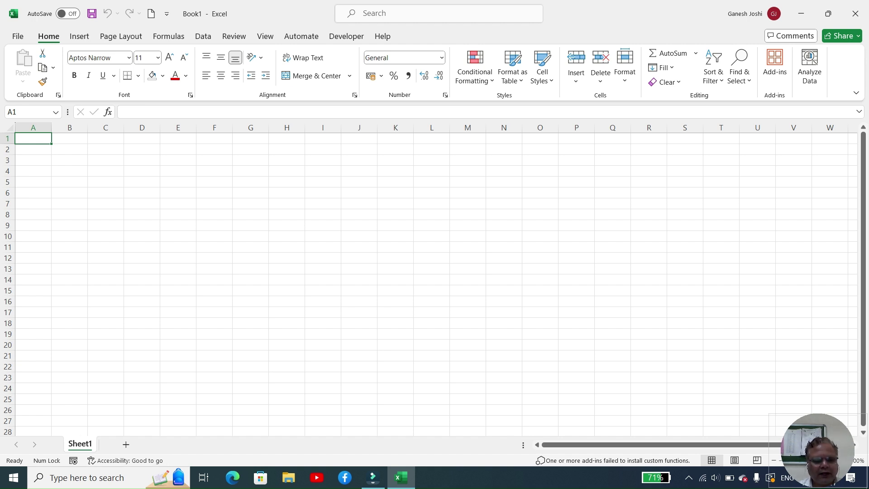
{"action": "right_click", "coordinate": [85, 445]}
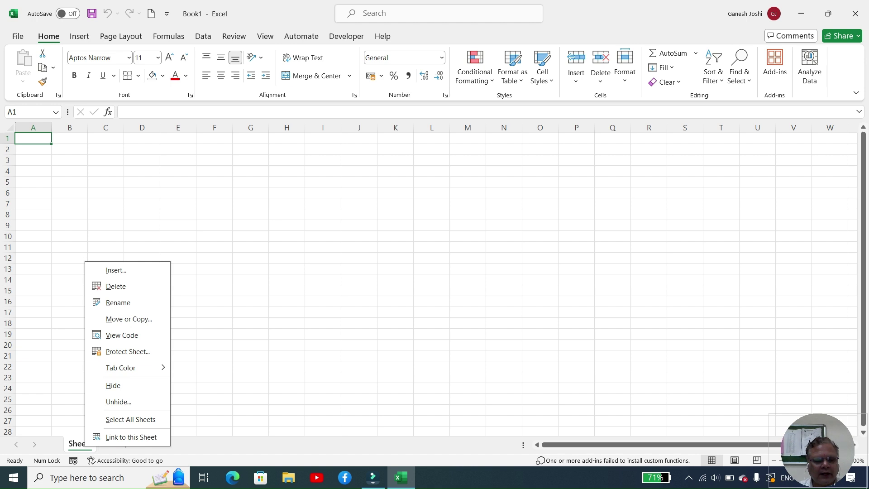
{"action": "left_click", "coordinate": [118, 401]}
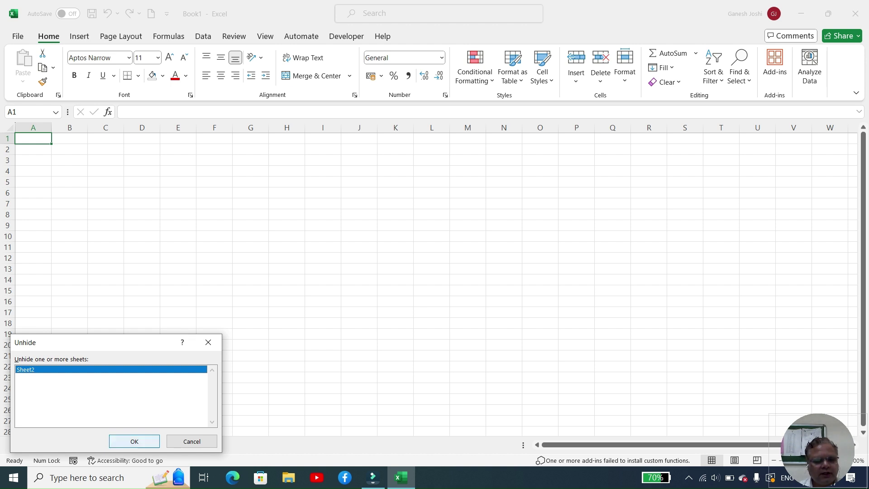
{"action": "left_click", "coordinate": [135, 442]}
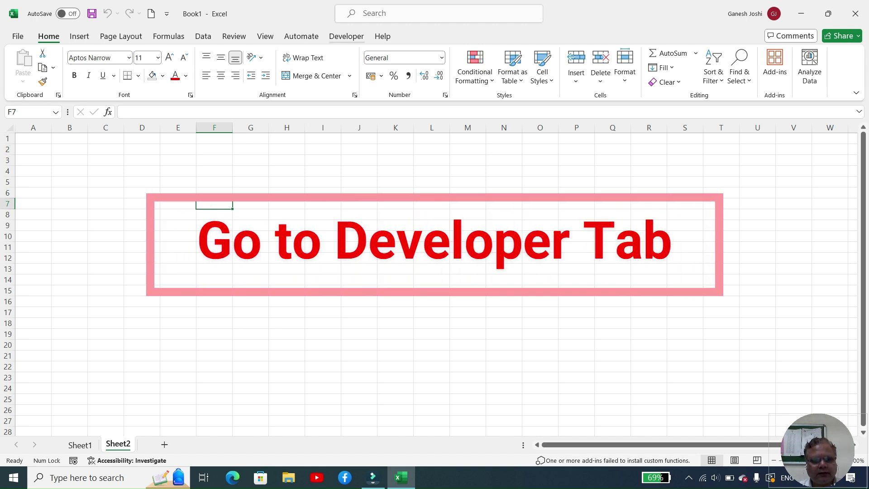
Step: Set Sheet2's Visible property to 2 - xlSheetVeryHidden in the Visual Basic editor, and check whether Unhide is available in the workbook
{"action": "left_click", "coordinate": [346, 36]}
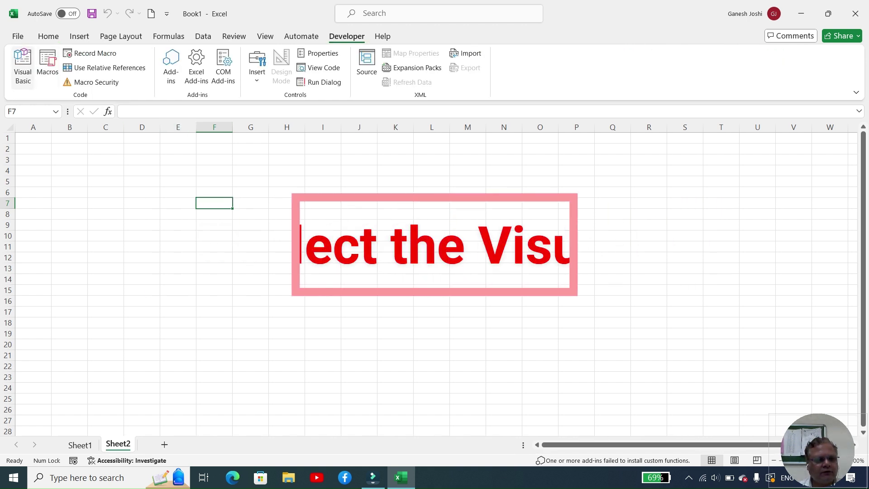
{"action": "left_click", "coordinate": [23, 66]}
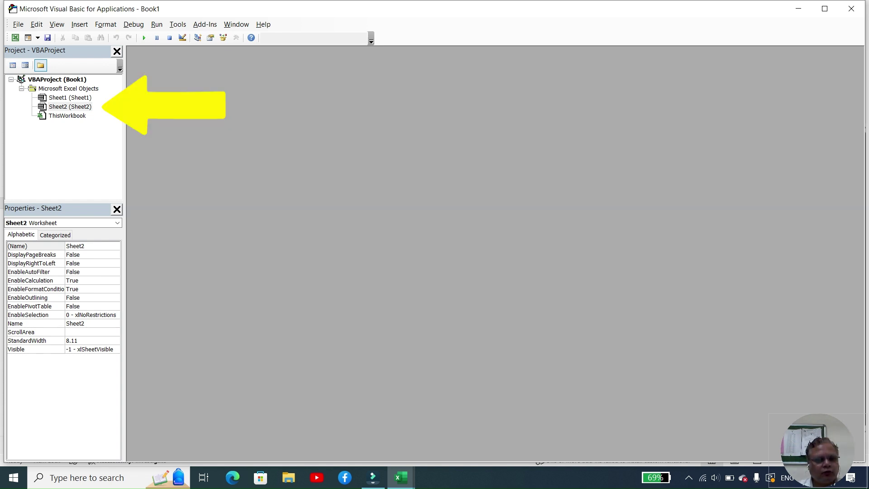
{"action": "left_click", "coordinate": [70, 106]}
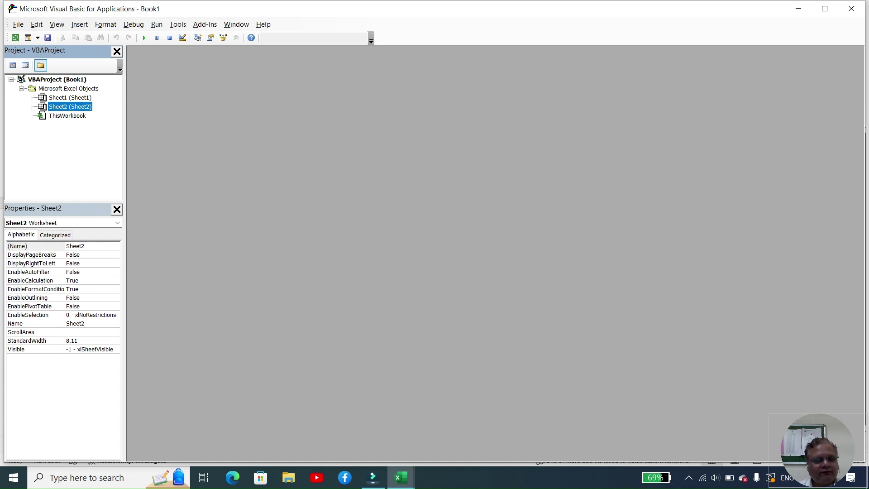
{"action": "left_click", "coordinate": [35, 349]}
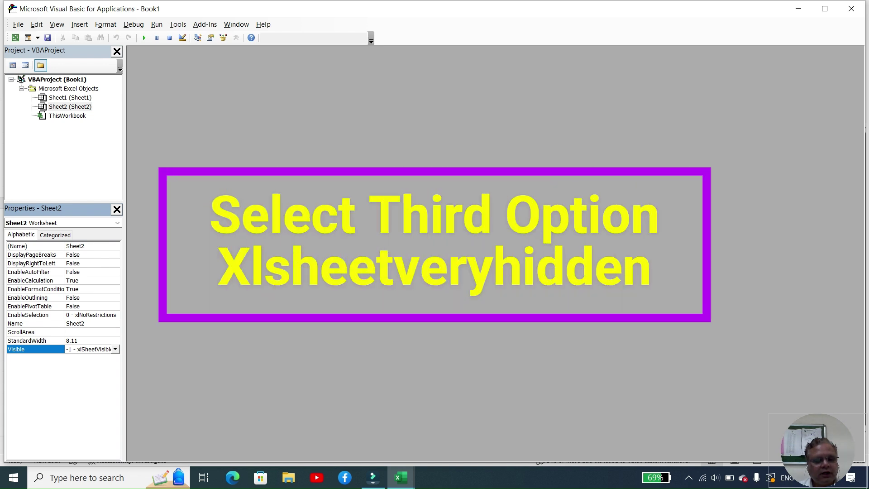
{"action": "key", "text": "alt+Down"}
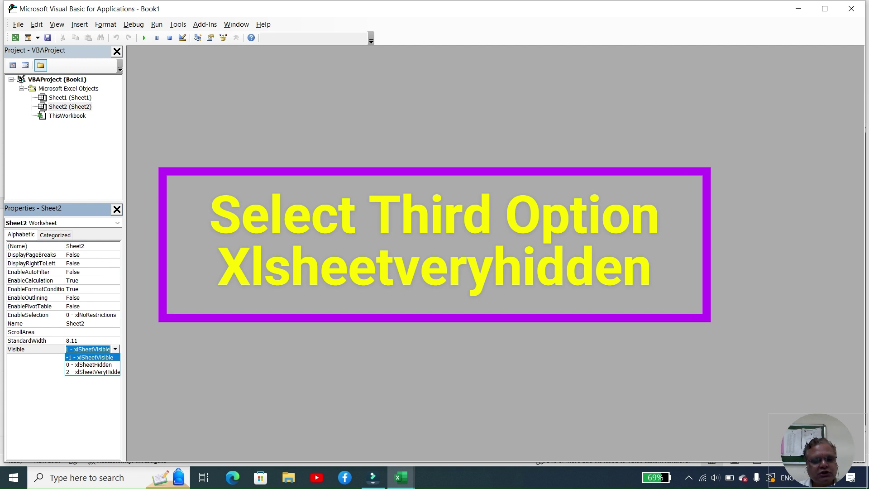
{"action": "key", "text": "Down"}
{"action": "key", "text": "Down"}
{"action": "key", "text": "Return"}
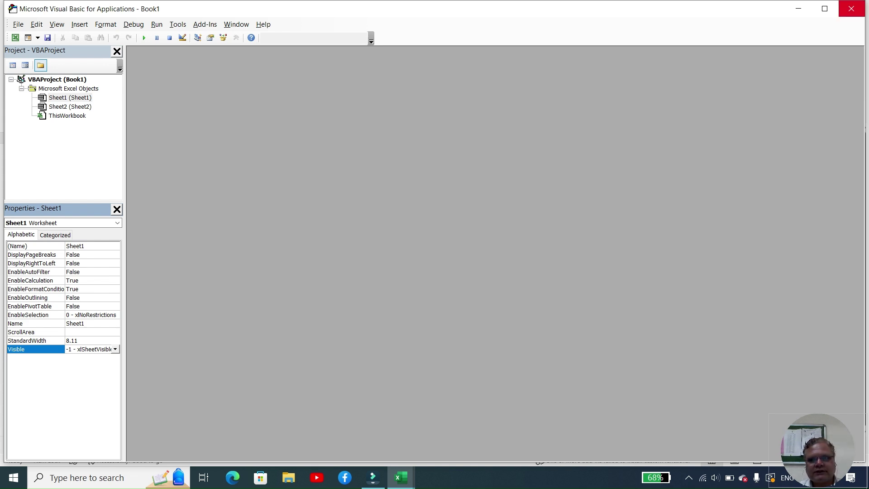
{"action": "left_click", "coordinate": [851, 8]}
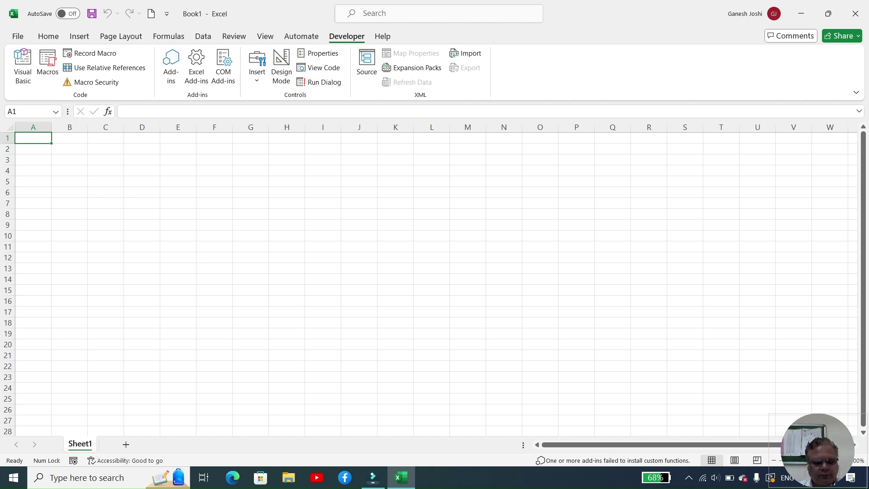
{"action": "right_click", "coordinate": [80, 444]}
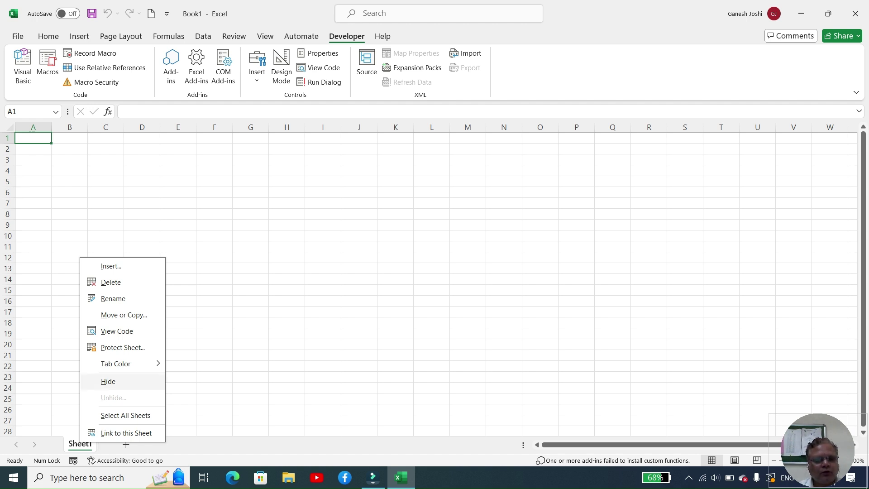
{"action": "key", "text": "Escape"}
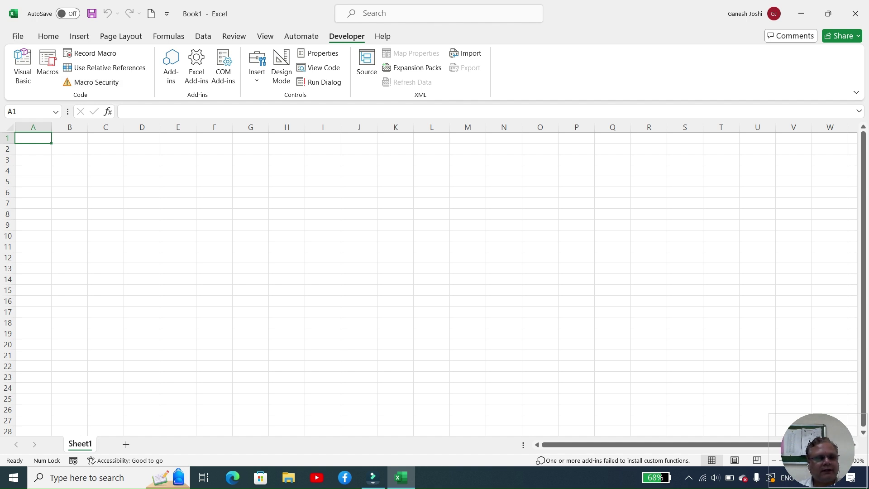
Step: Save the workbook as "hidden sheet" in the Documents folder and check again whether Unhide is available for its sheets
{"action": "key", "text": "alt+f"}
{"action": "key", "text": "a"}
{"action": "key", "text": "o"}
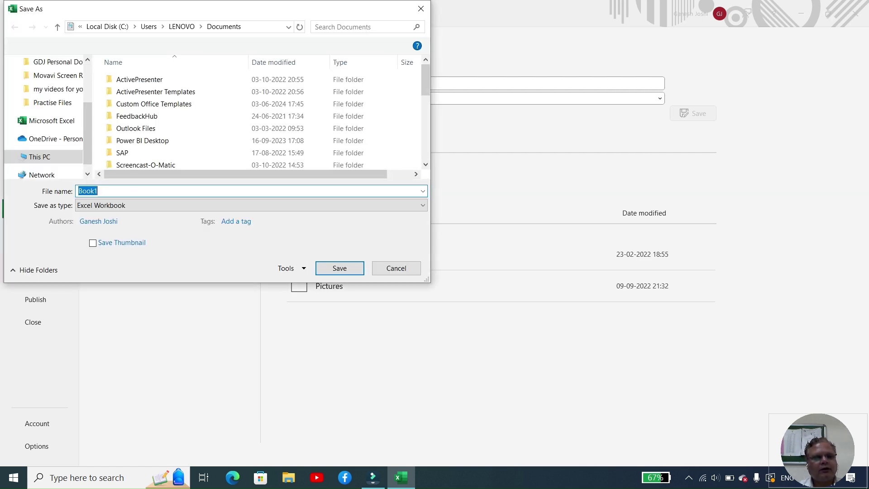
{"action": "type", "text": "hidden sheet"}
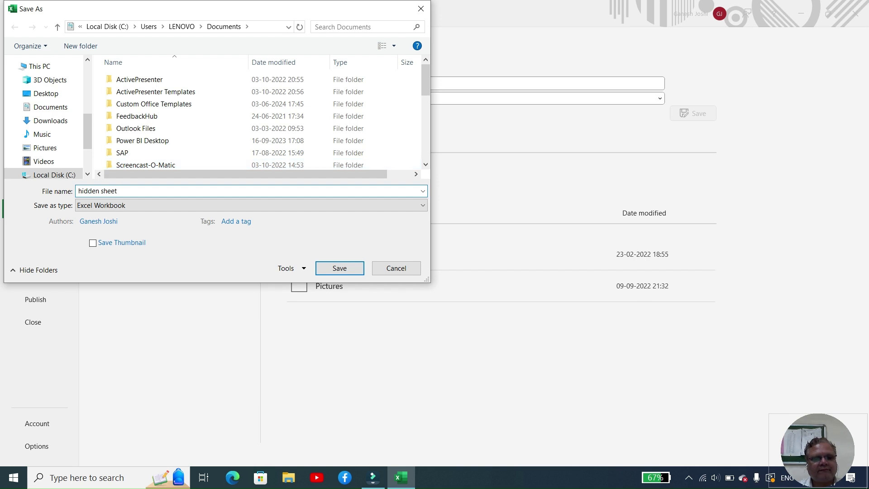
{"action": "left_click", "coordinate": [340, 268]}
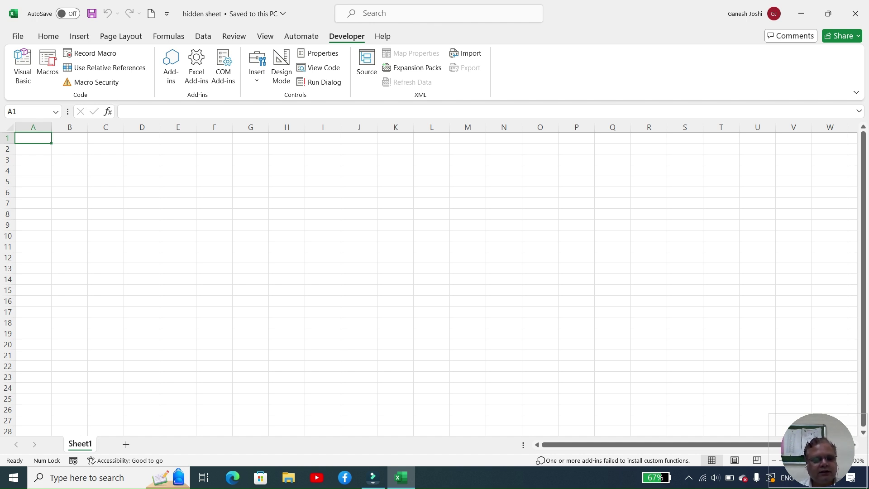
{"action": "right_click", "coordinate": [85, 444]}
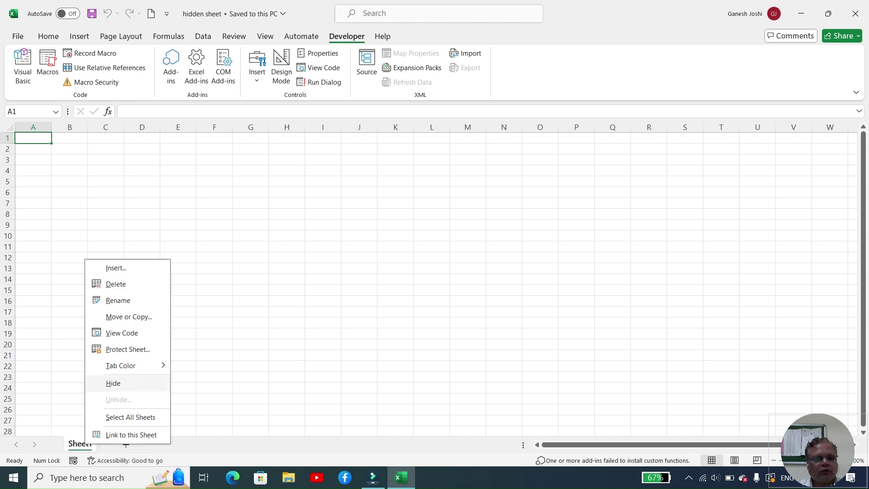
{"action": "key", "text": "Escape"}
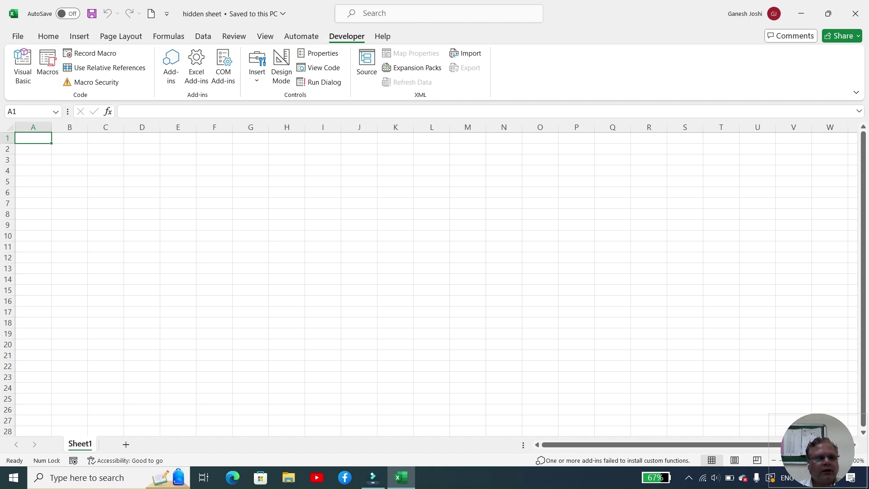
Step: Set Sheet2's Visible property back to -1 - xlSheetVisible in the Visual Basic editor and switch to Sheet2 in the workbook
{"action": "left_click", "coordinate": [23, 65]}
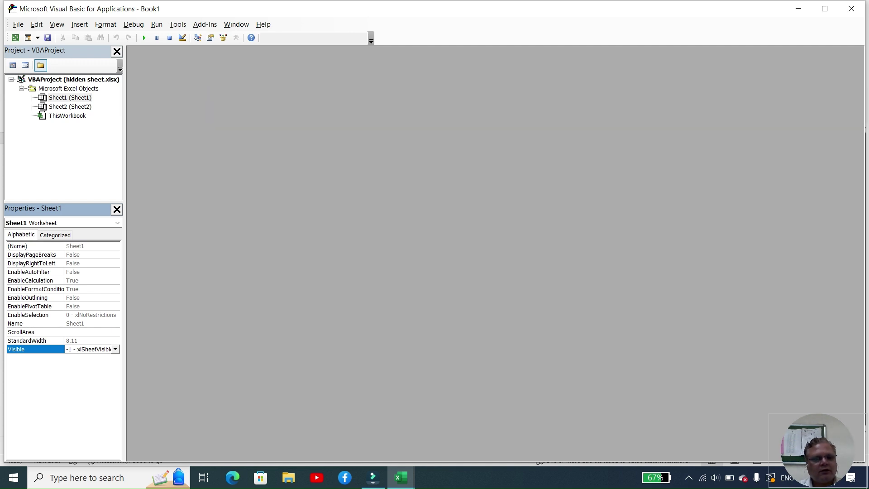
{"action": "left_click", "coordinate": [71, 106]}
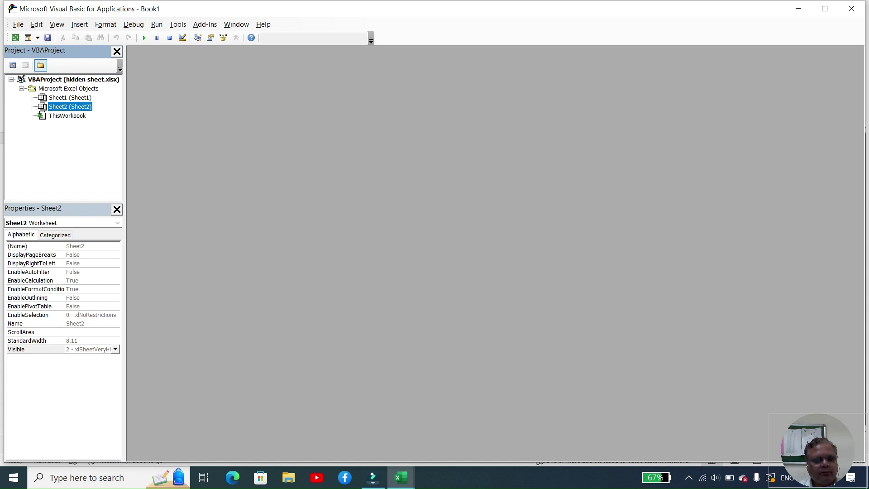
{"action": "left_click", "coordinate": [115, 349]}
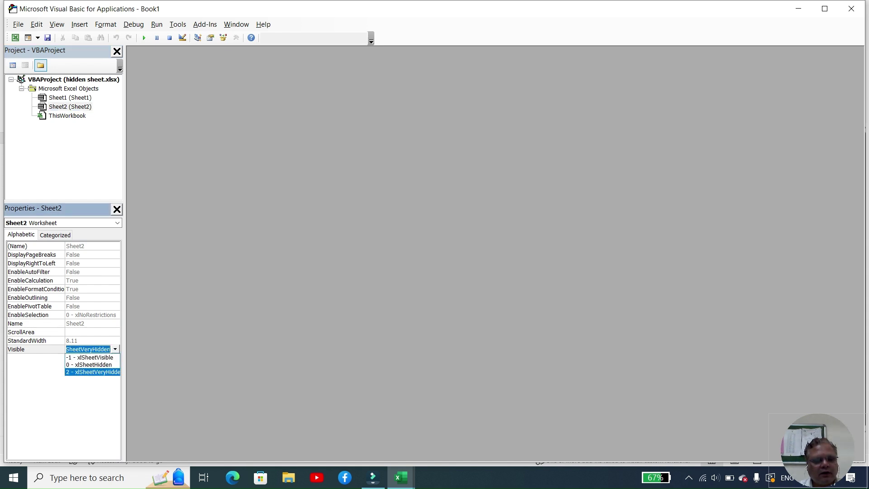
{"action": "left_click", "coordinate": [90, 357]}
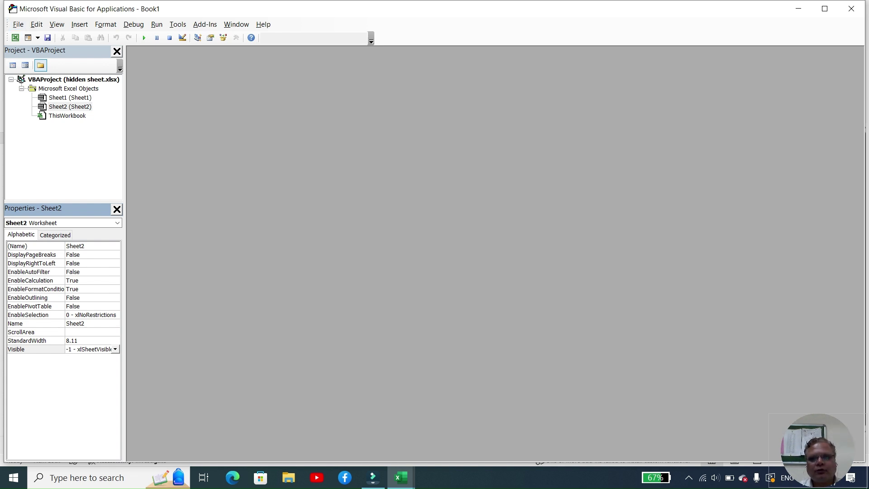
{"action": "left_click", "coordinate": [851, 9]}
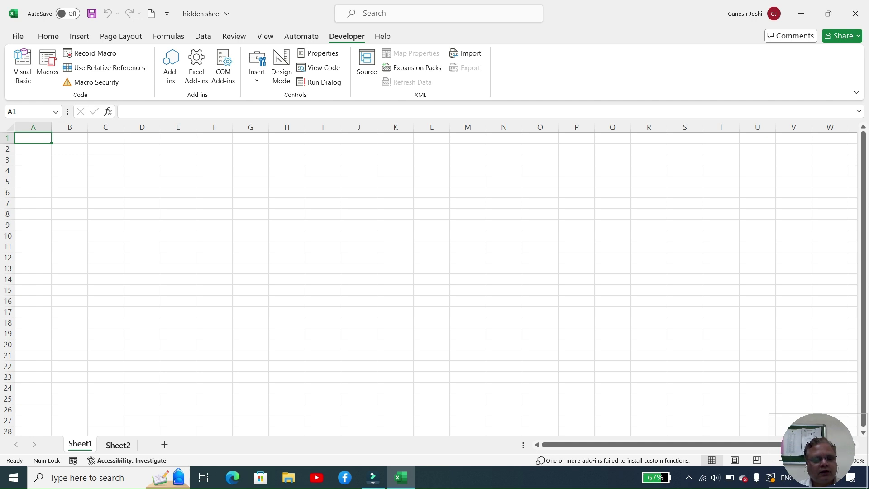
{"action": "key", "text": "ctrl+Page_Down"}
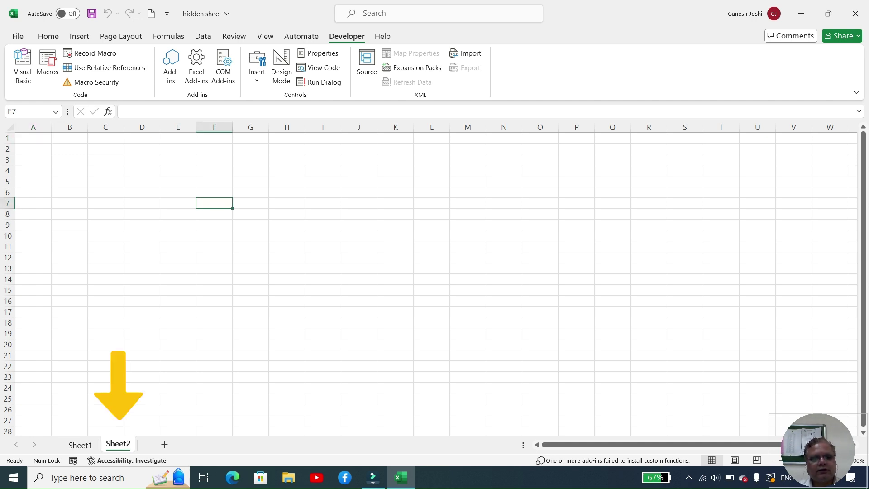